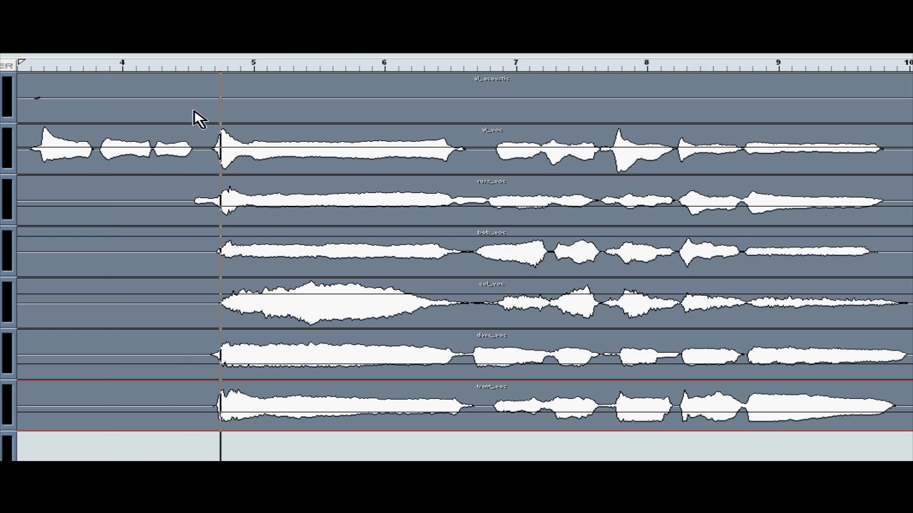
Return the playhead to the downbeat and split all six vocal events at the bar 7 gap
click(215, 69)
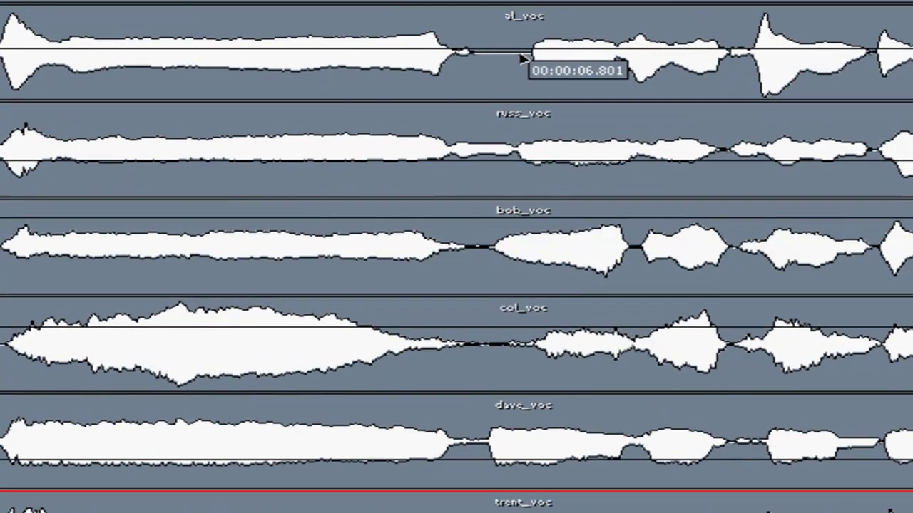
click(515, 54)
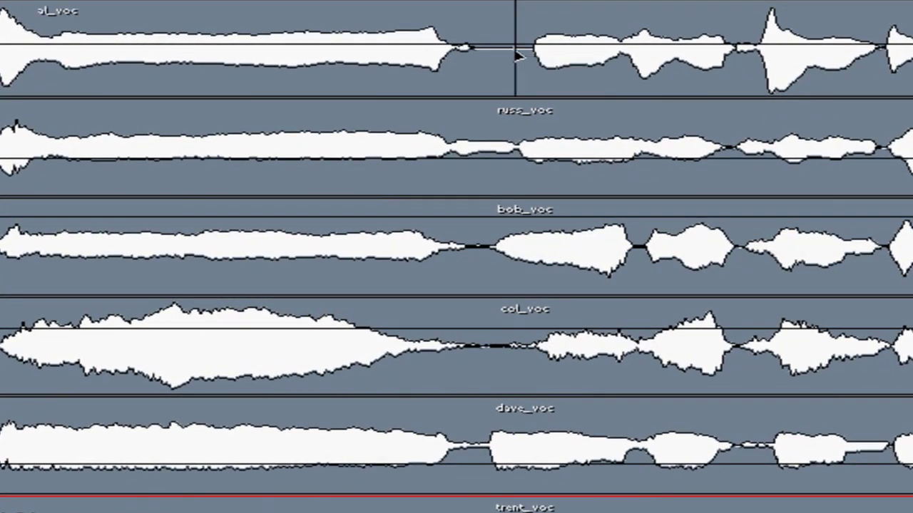
click(516, 152)
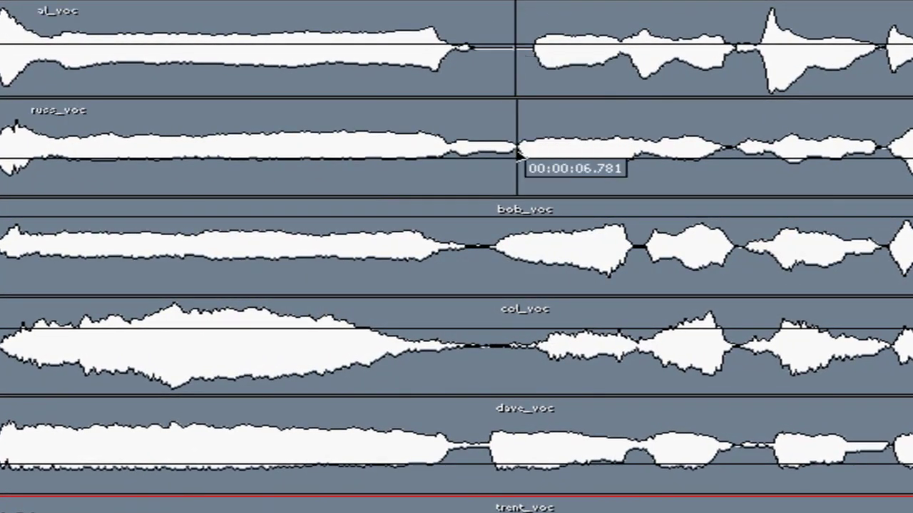
click(489, 250)
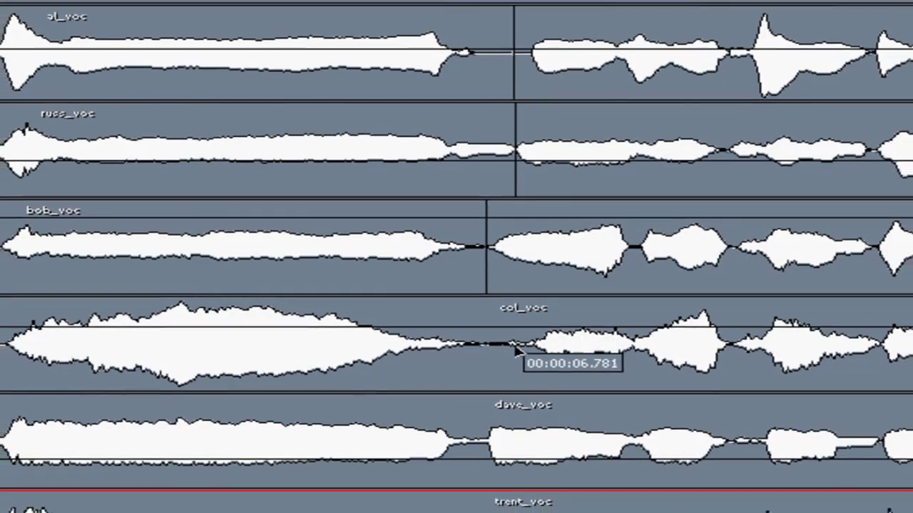
click(508, 349)
click(481, 421)
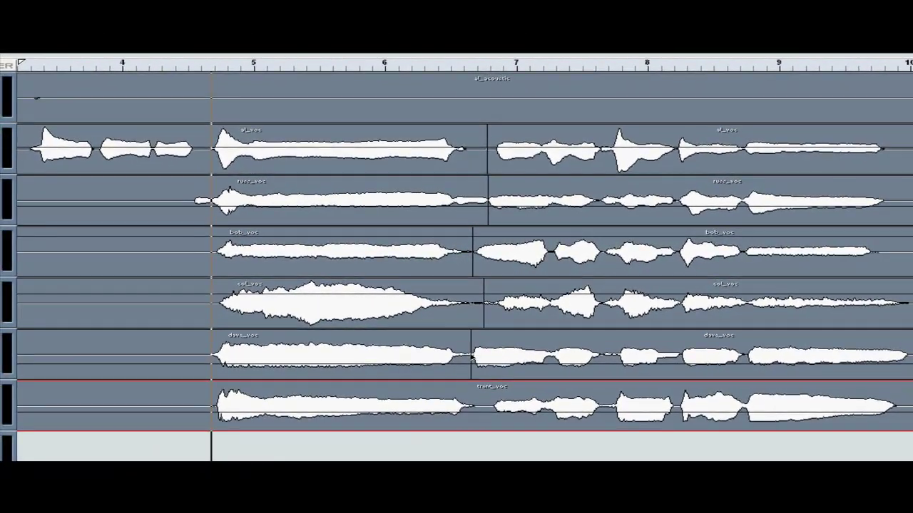
click(492, 413)
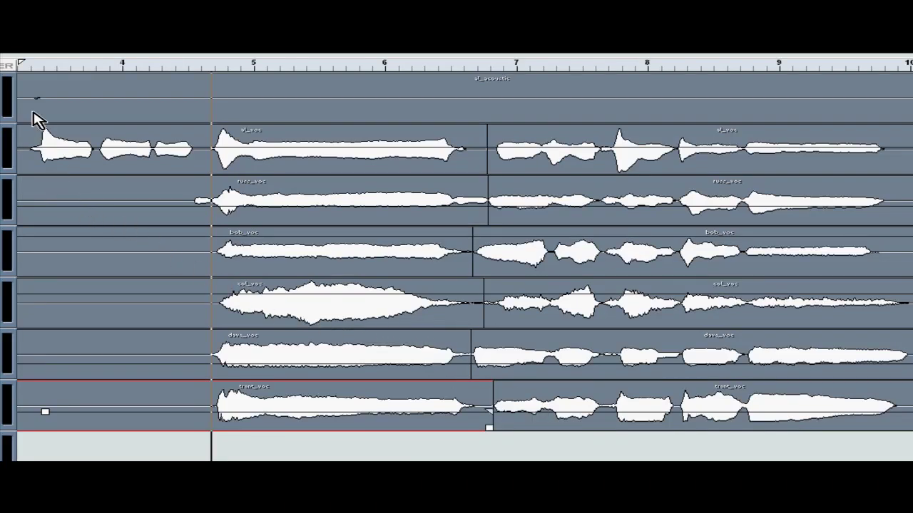
Trim the second and third vocal tracks' first events to start at the playhead downbeat
click(33, 217)
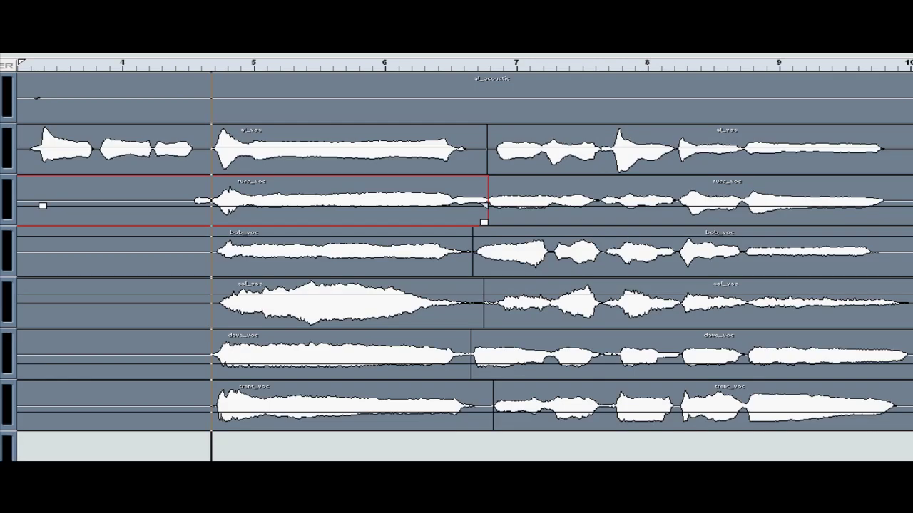
key(g)
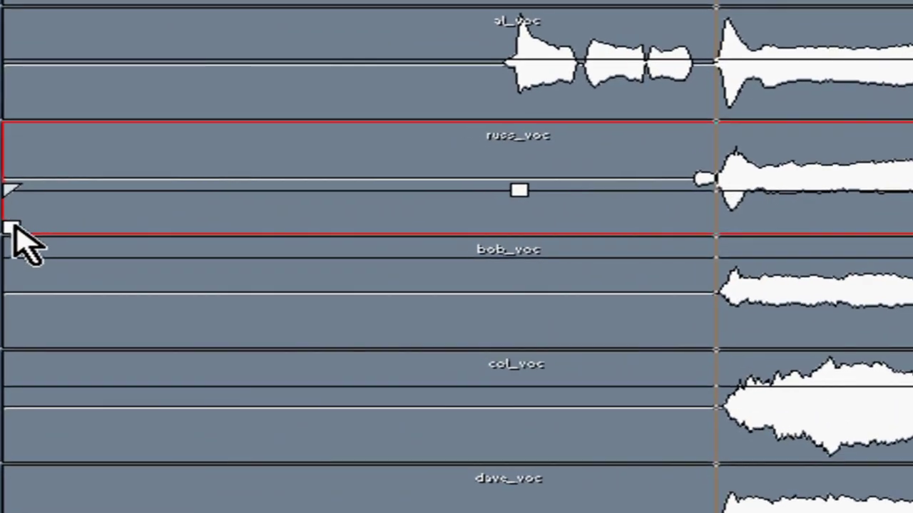
drag(13, 228, 715, 292)
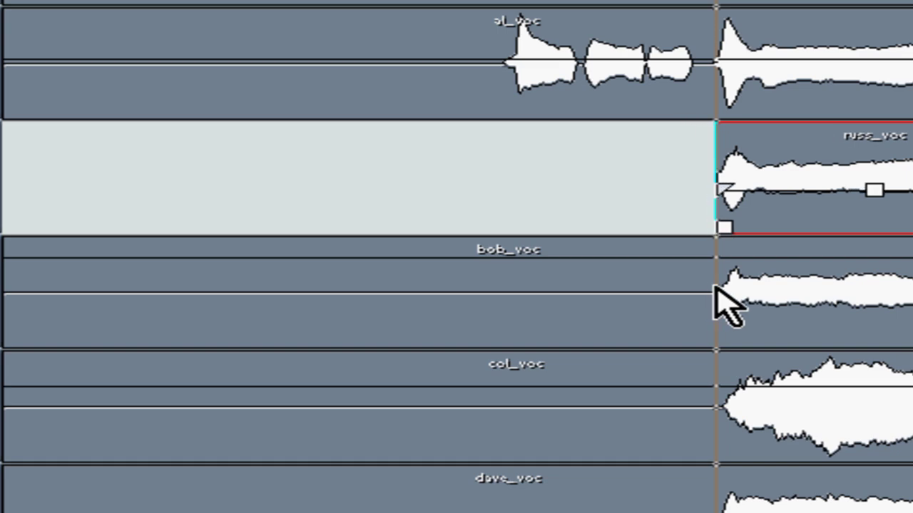
click(32, 336)
drag(12, 340, 715, 423)
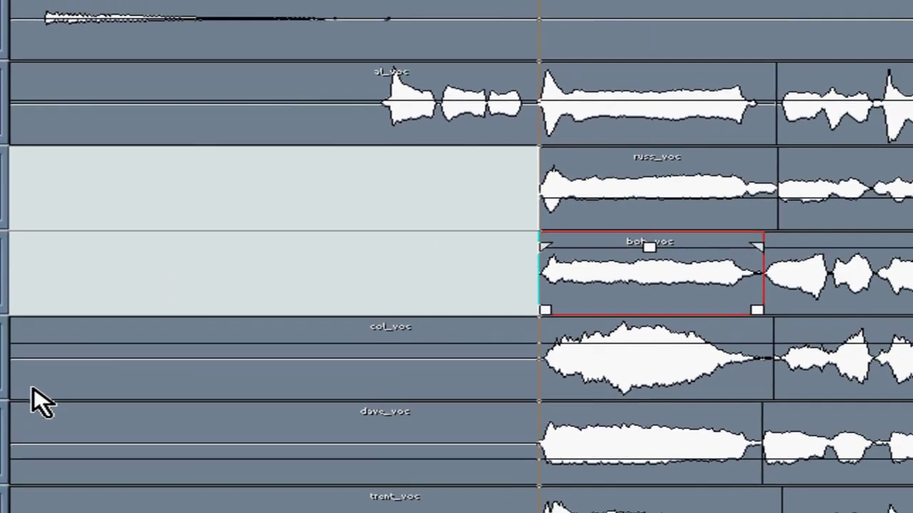
Trim the fourth, fifth and sixth vocal events' starts to the playhead, zooming in to check
click(33, 388)
drag(14, 396, 546, 442)
click(34, 379)
drag(23, 381, 341, 402)
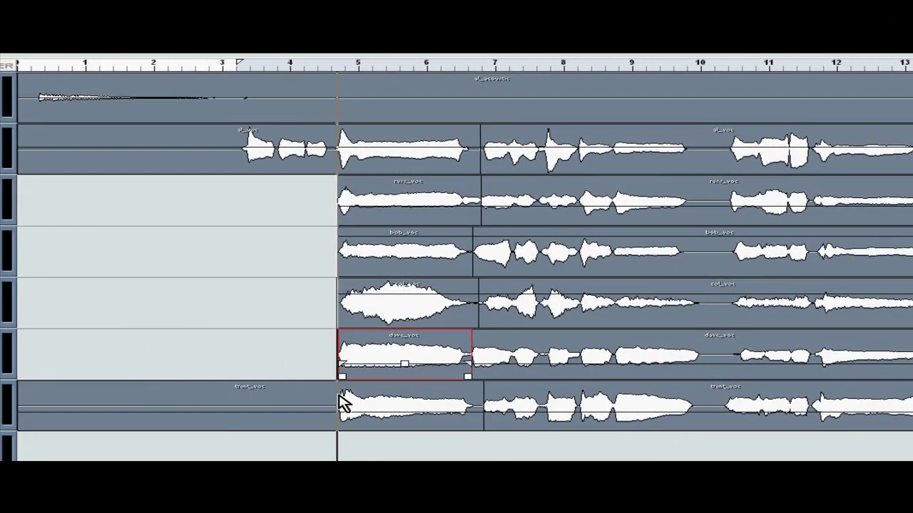
click(25, 424)
drag(23, 428, 339, 438)
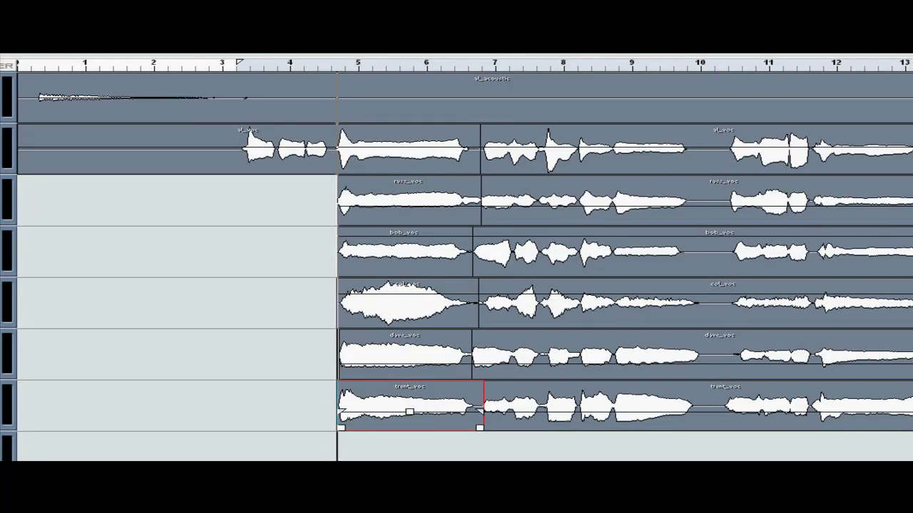
key(h)
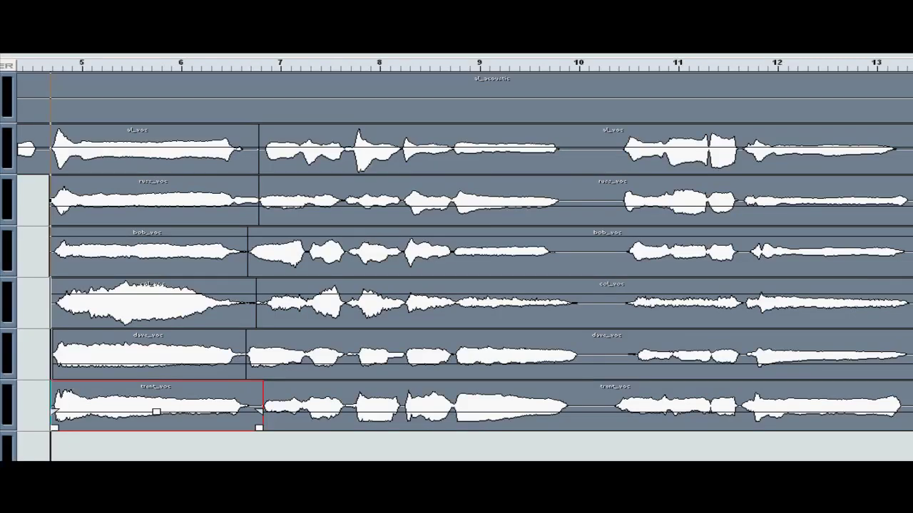
key(h)
key(h)
key(h)
key(h)
key(h)
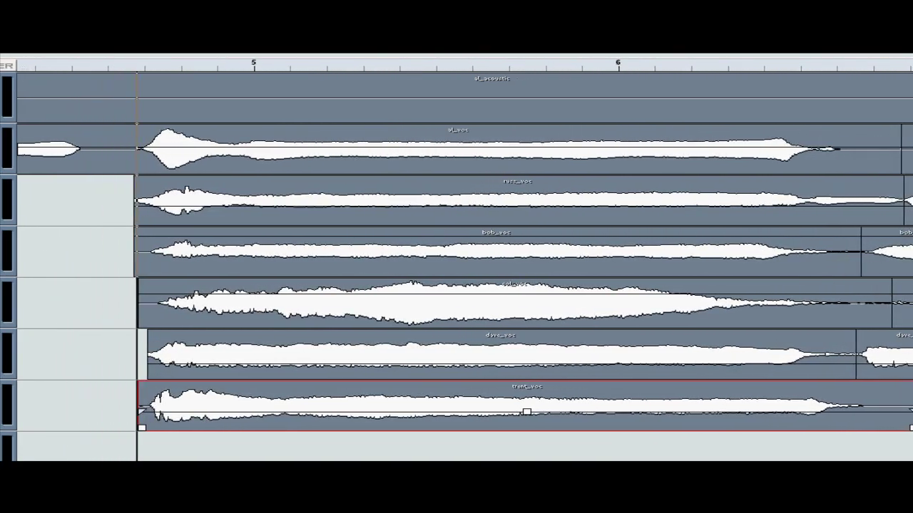
key(h)
key(h)
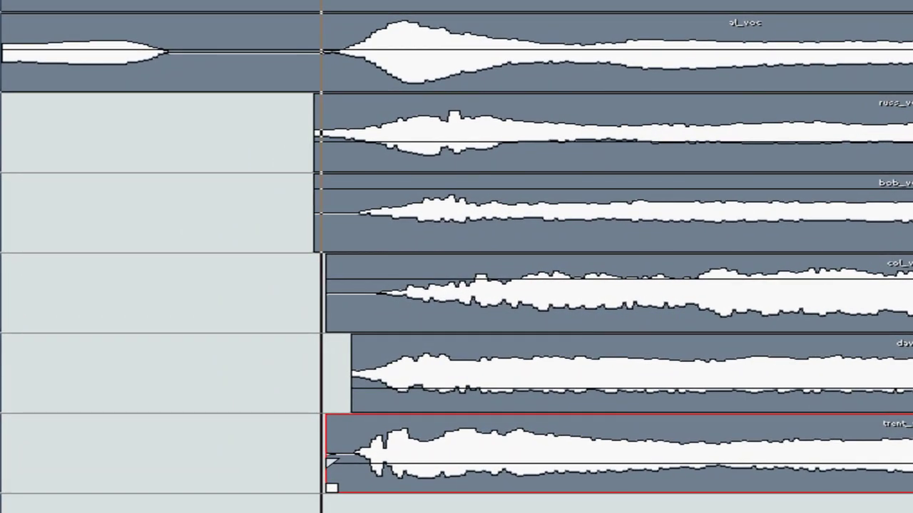
Refine the second and third vocal starts to the playhead and slide the third, fourth and fifth vocals' audio earlier
click(321, 159)
drag(315, 174, 342, 145)
click(319, 246)
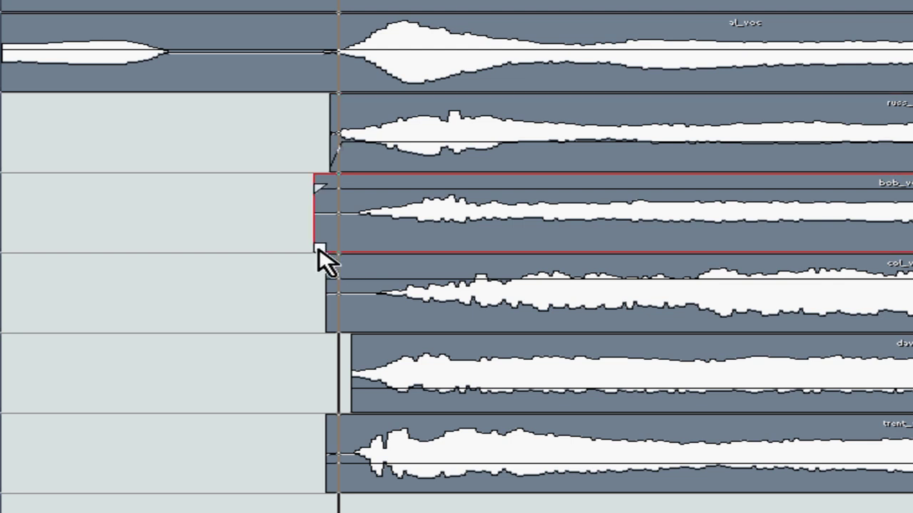
drag(318, 247, 336, 248)
drag(402, 233, 378, 239)
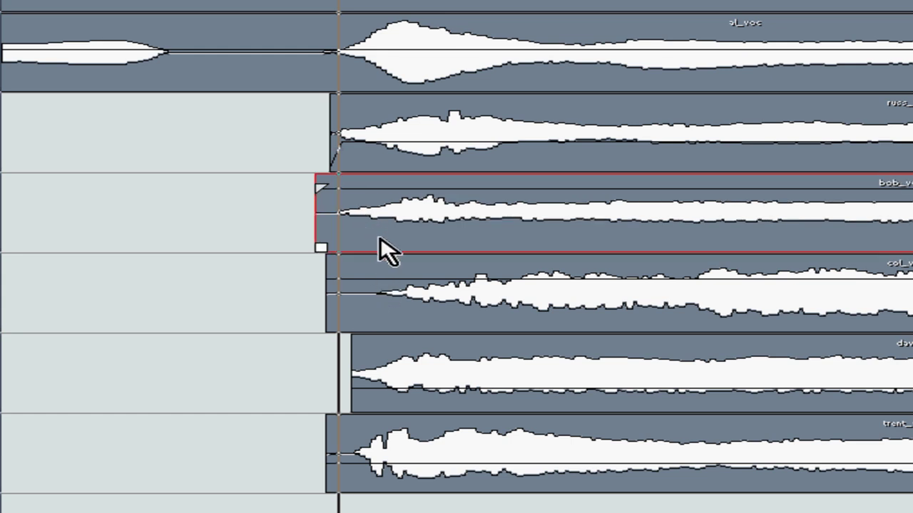
drag(375, 309, 327, 314)
drag(384, 397, 360, 401)
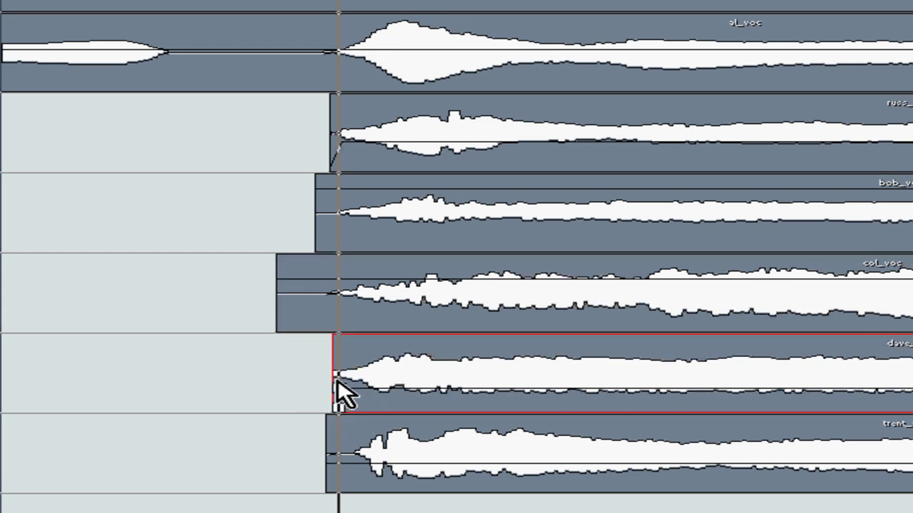
Trim the col_voc, bob_voc and trent_voc event starts to the bar 5 downbeat
click(292, 321)
mouse_move(284, 322)
mouse_down()
mouse_move(324, 328)
mouse_move(327, 312)
mouse_up()
click(322, 246)
drag(322, 246, 334, 236)
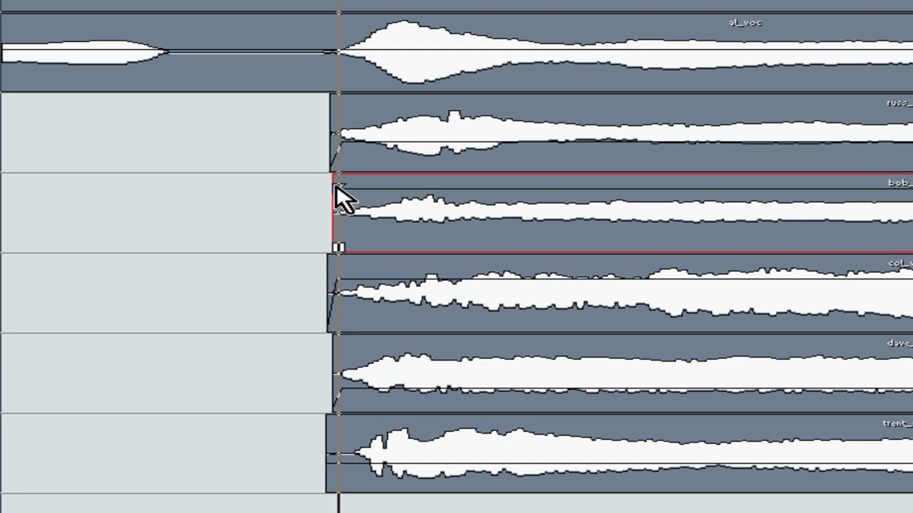
click(350, 480)
drag(356, 492, 375, 497)
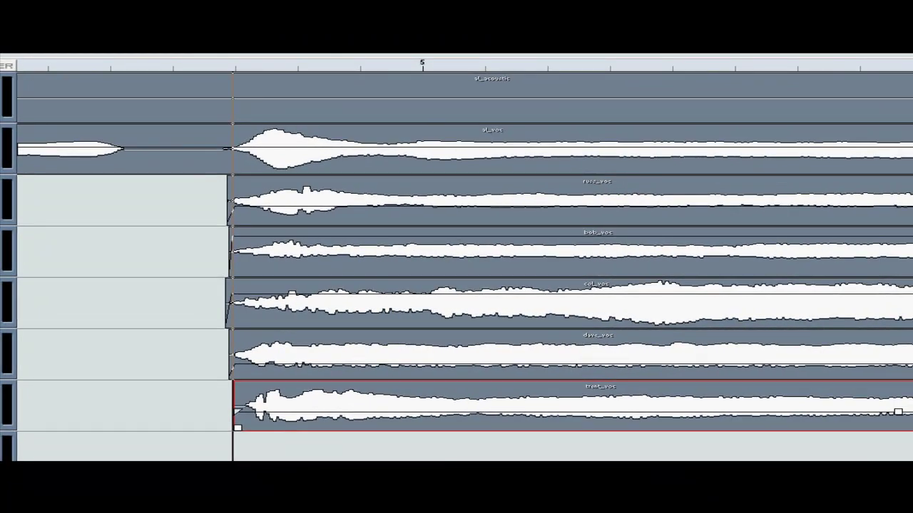
Zoom out and play back the trimmed vocals, then zoom in on the phrase gap
key(g)
scroll(463, 263, left, 5)
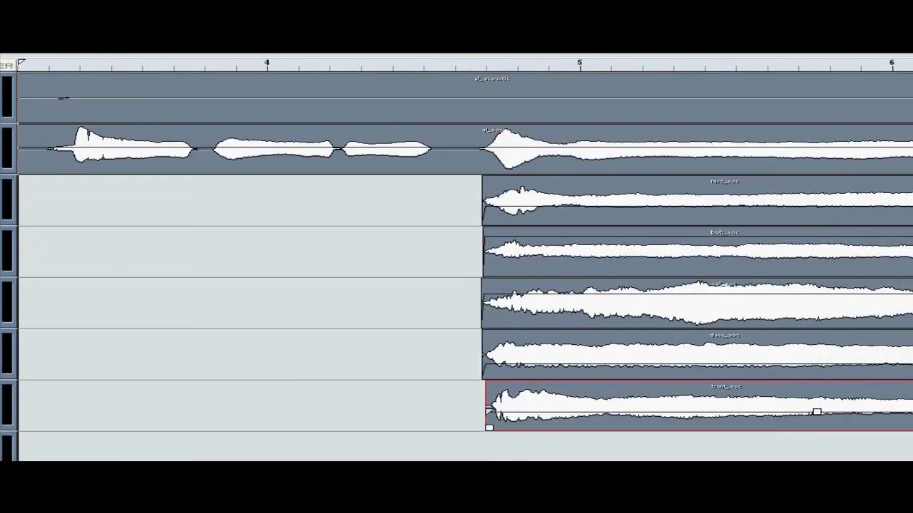
key(g)
key(g)
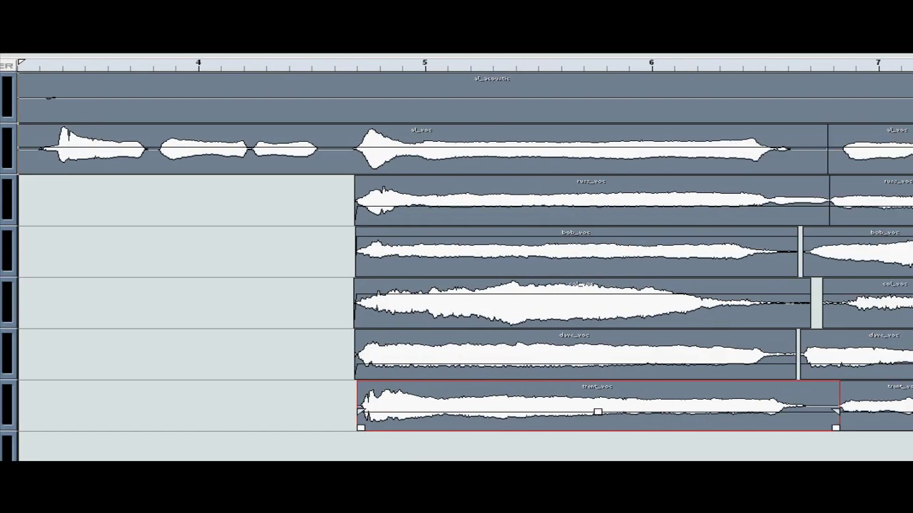
key(space)
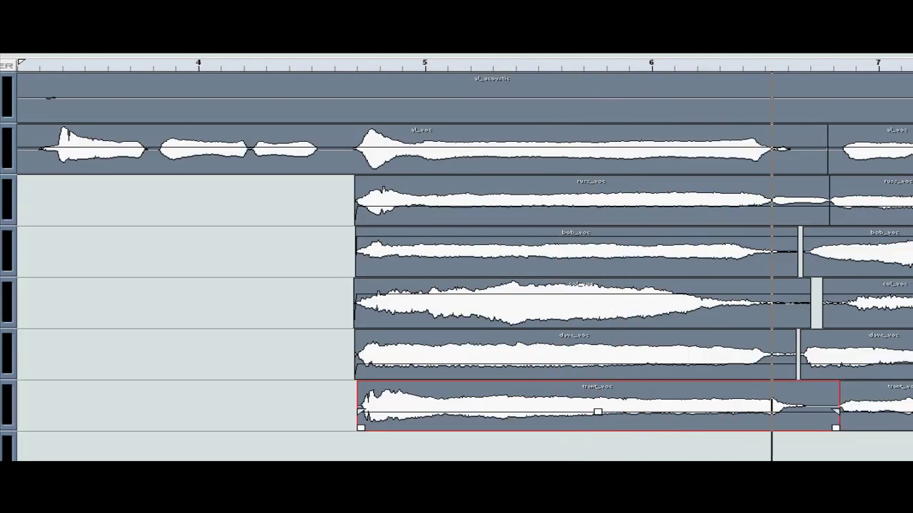
scroll(464, 260, right, 5)
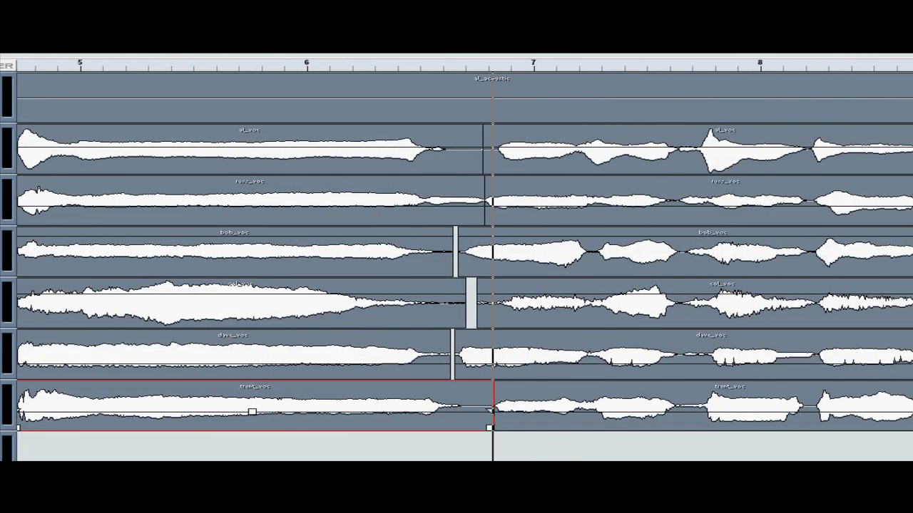
key(h)
key(h)
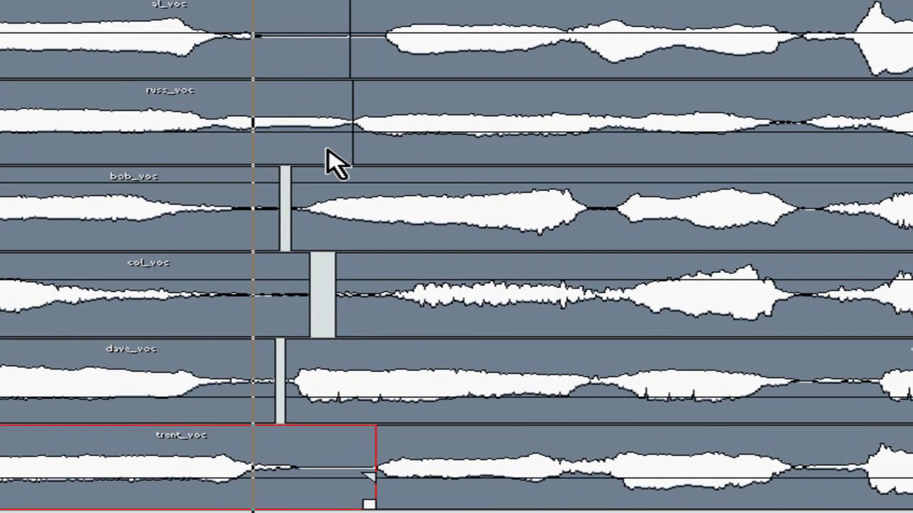
Trim the russ_voc and bob_voc ends back before the gap and give both fade-outs
click(330, 151)
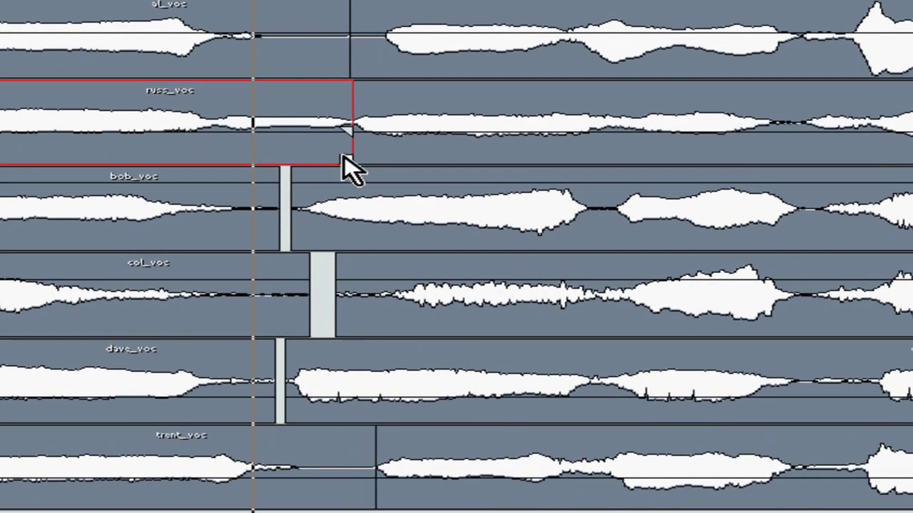
drag(346, 160, 255, 168)
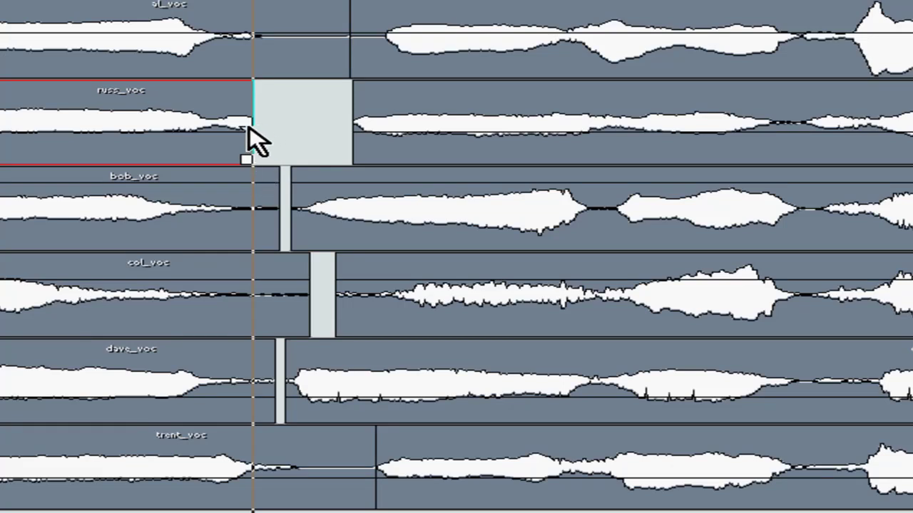
drag(229, 129, 205, 133)
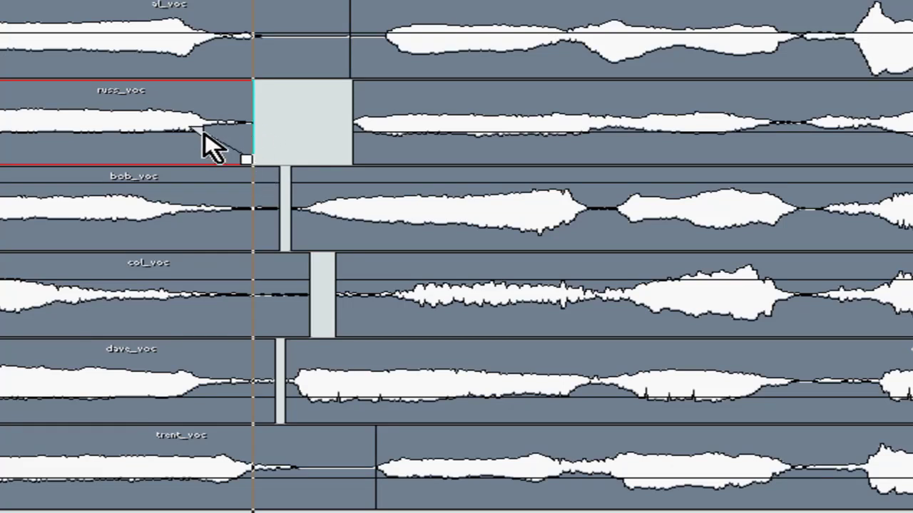
click(265, 236)
drag(271, 246, 257, 248)
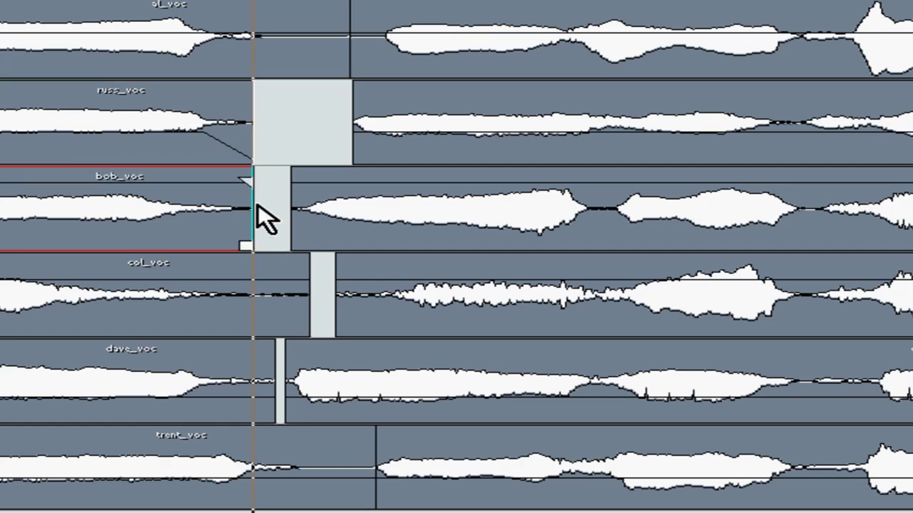
drag(249, 181, 179, 185)
Trim the col_voc, dave_voc and trent_voc ends to the same point before the gap
click(303, 330)
drag(306, 328, 251, 337)
click(271, 417)
drag(270, 419, 252, 421)
click(366, 500)
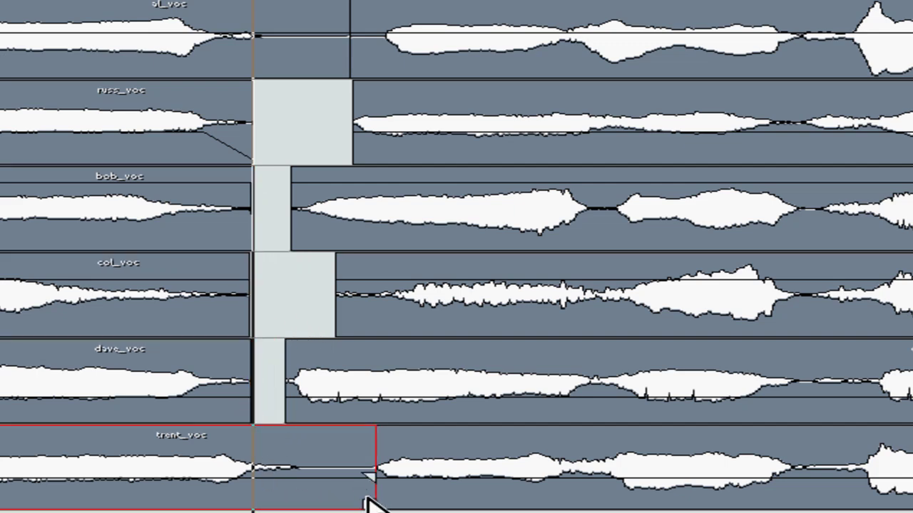
drag(367, 500, 271, 499)
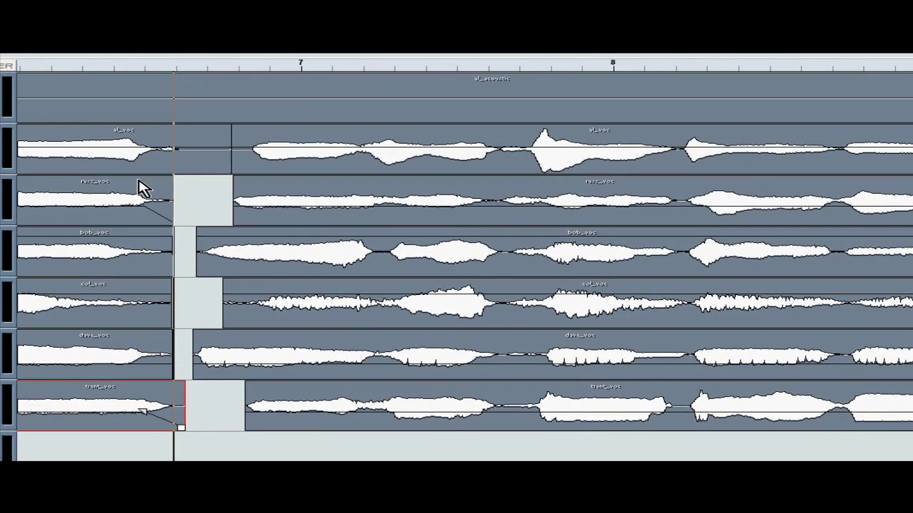
Zoom out, play the edited vocals from the start, then move the playback position near bar 6
key(g)
key(g)
key(g)
key(g)
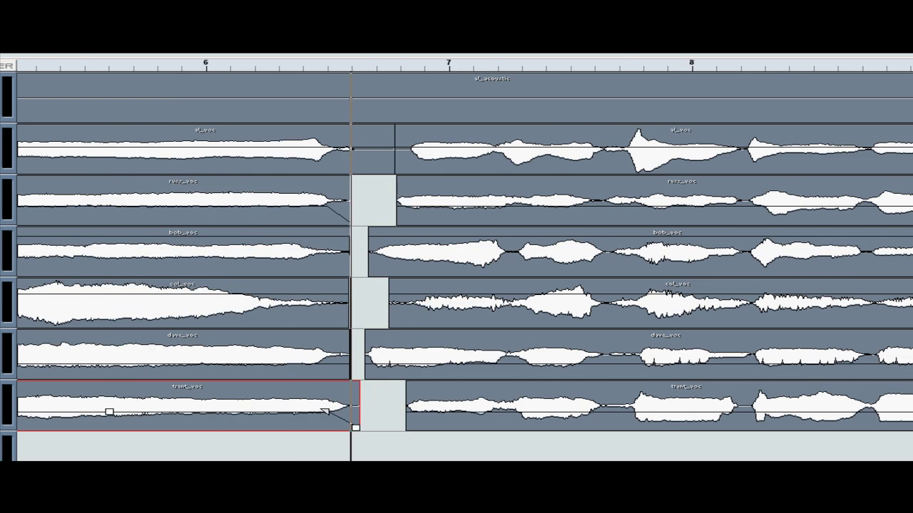
key(KP_1)
key(space)
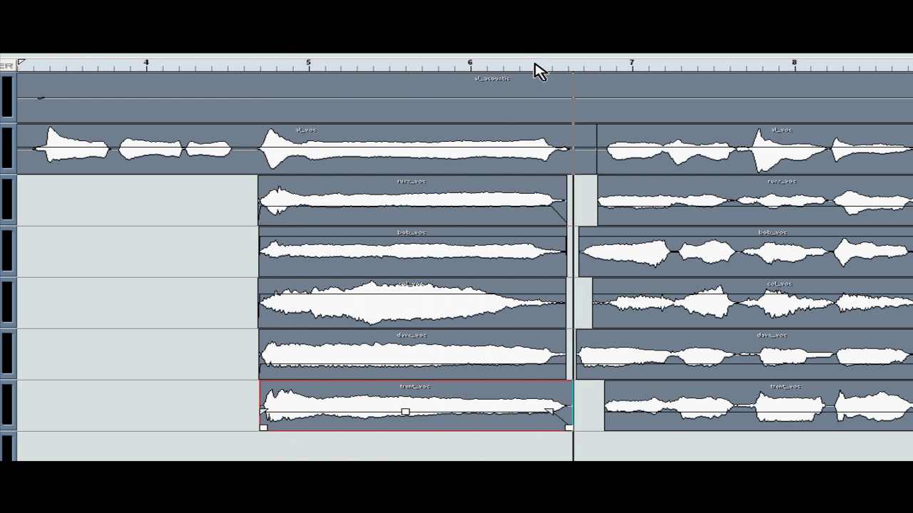
click(467, 71)
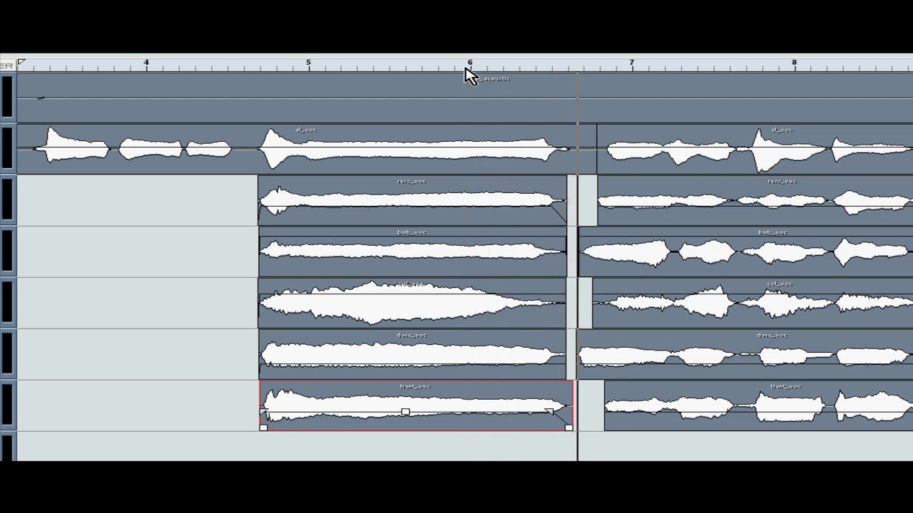